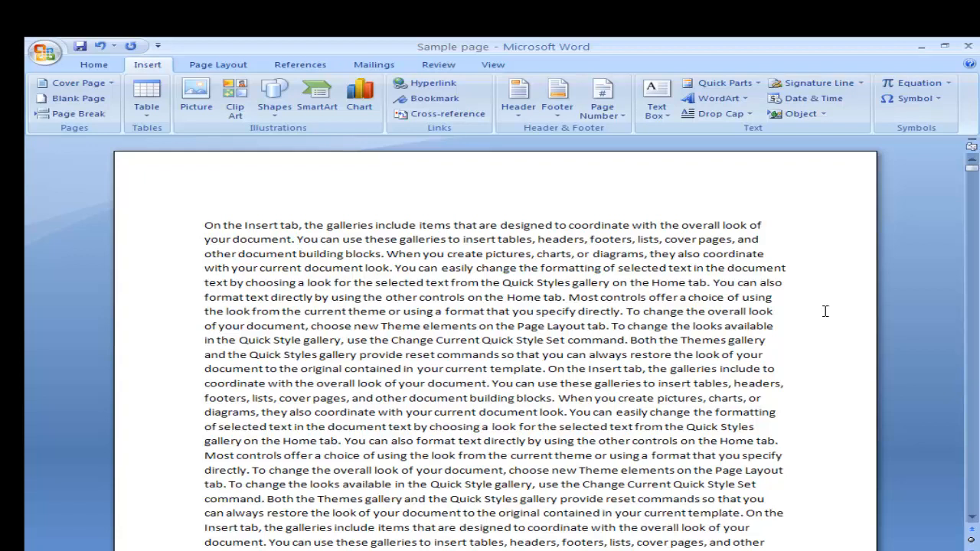
click(490, 368)
scroll(528, 299, down, 6)
scroll(521, 306, up, 6)
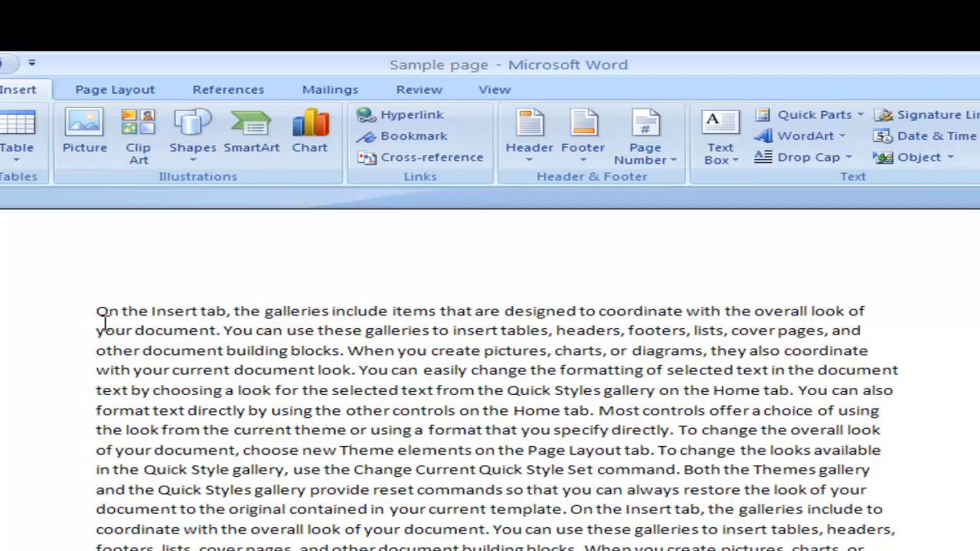
drag(98, 312, 474, 313)
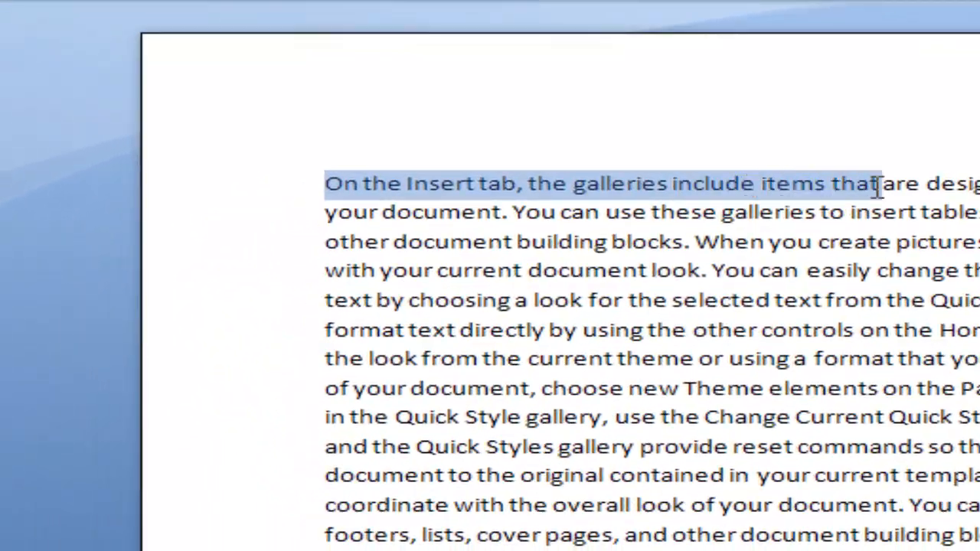
drag(878, 186, 881, 191)
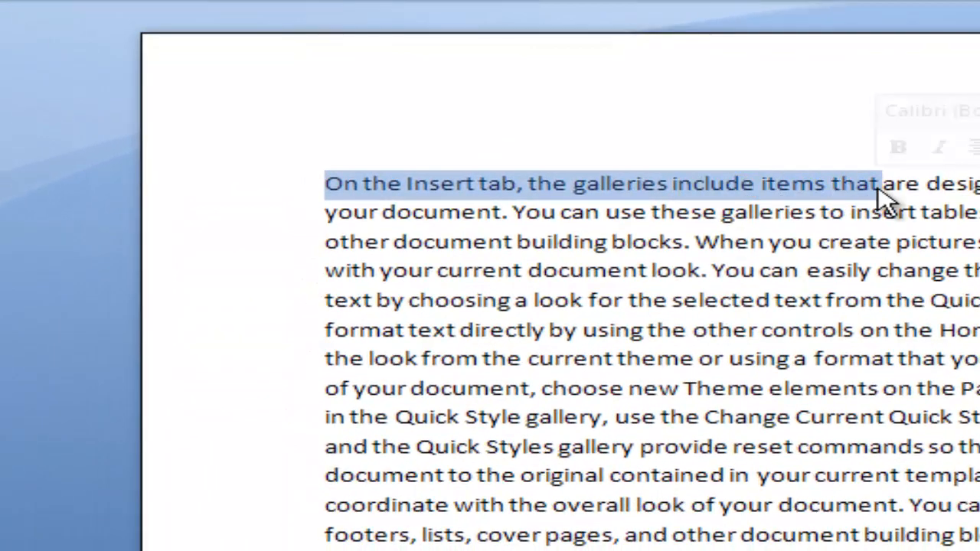
click(925, 358)
Add a new line reading "Link to Another Document" above the first paragraph of the sample page.
click(326, 184)
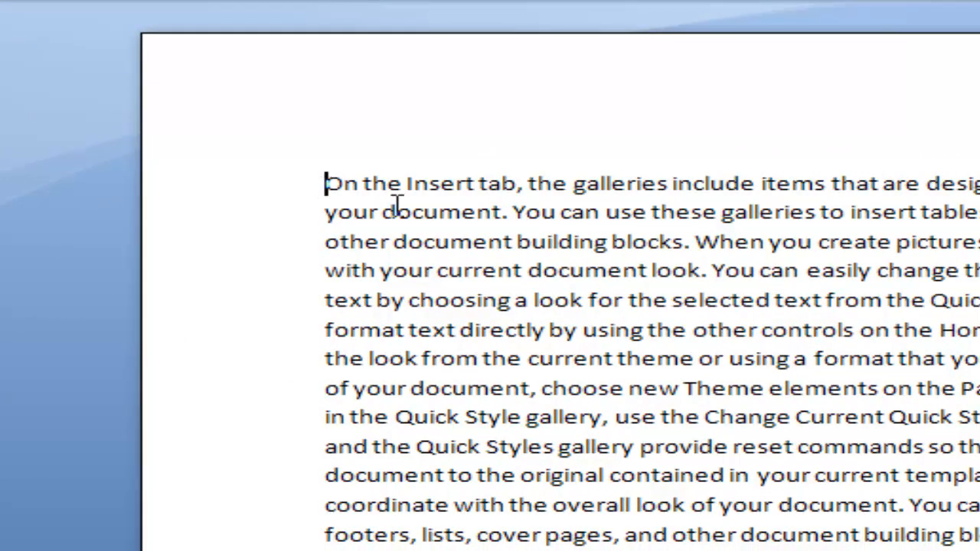
key(Return)
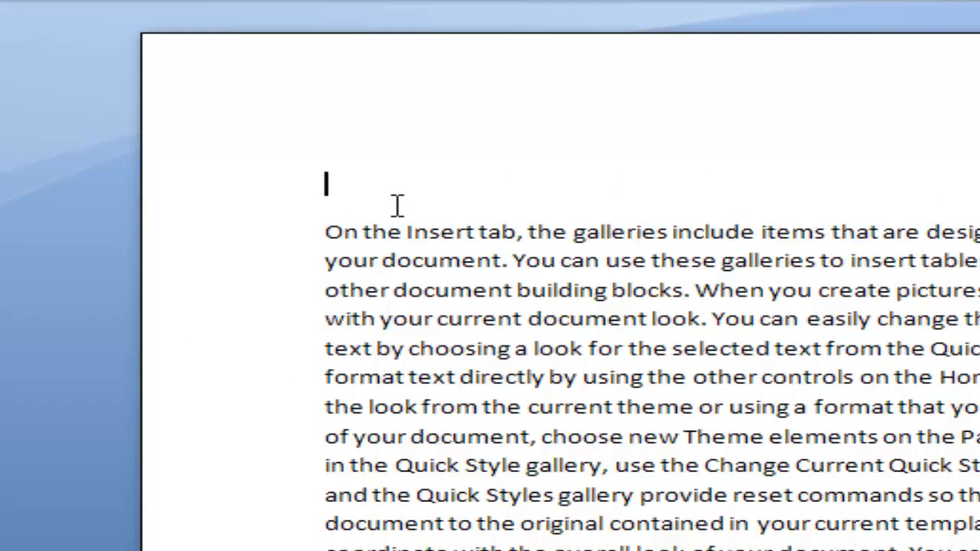
text(Link to Ano)
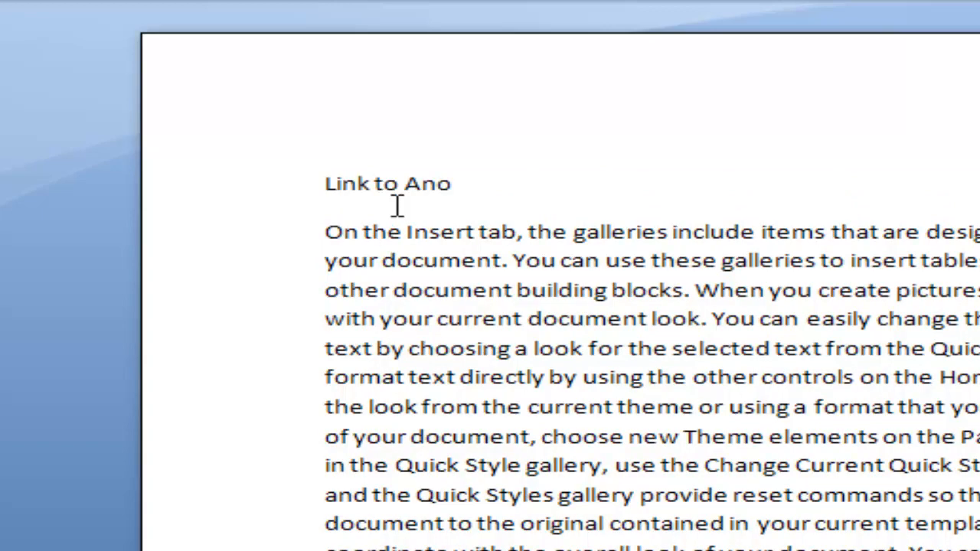
text(ther Document)
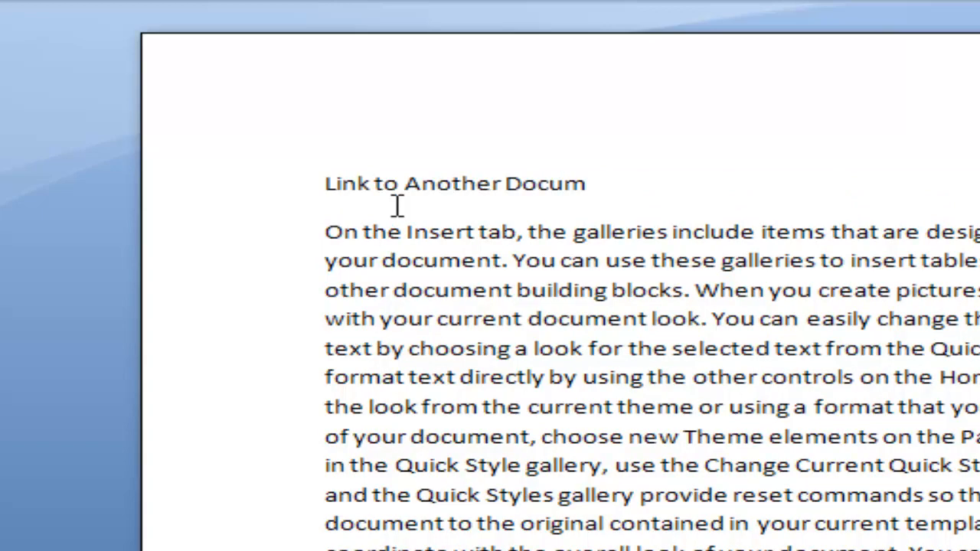
Format the "Link to Another Document" line as bold with font size 18.
key(shift+Left)
key(shift+Left)
key(shift+Left)
key(shift+Left)
key(shift+Left)
key(shift+Left)
key(shift+Left)
key(shift+Left)
key(shift+Left)
key(shift+Left)
key(shift+Left)
key(shift+Left)
key(shift+Left)
key(shift+Left)
key(shift+Left)
key(shift+Left)
key(shift+Left)
key(shift+Left)
key(shift+Left)
key(shift+Left)
key(shift+Left)
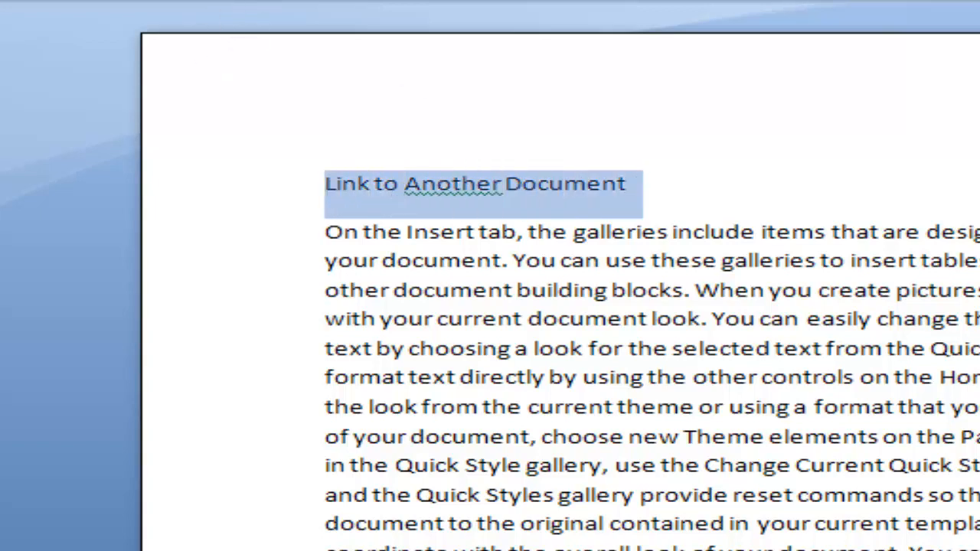
key(ctrl+b)
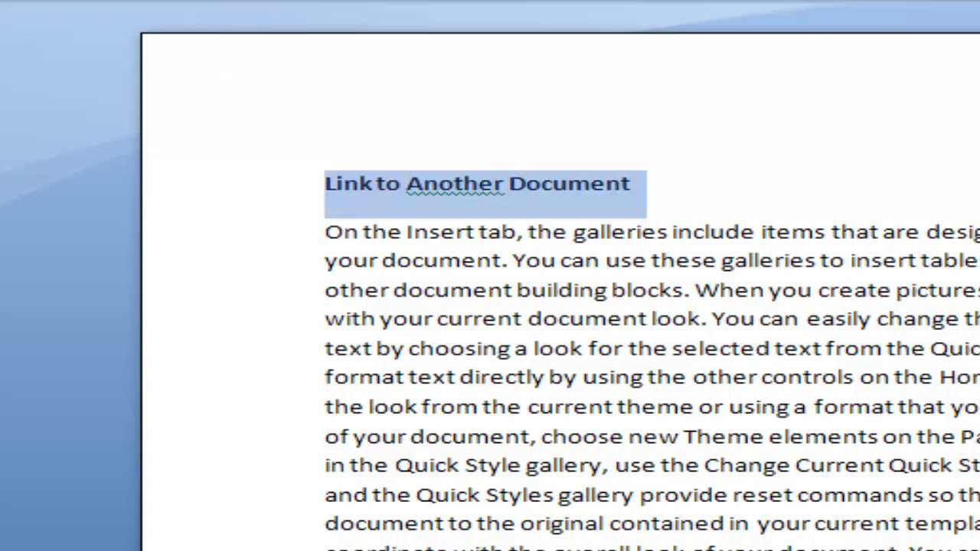
click(437, 2)
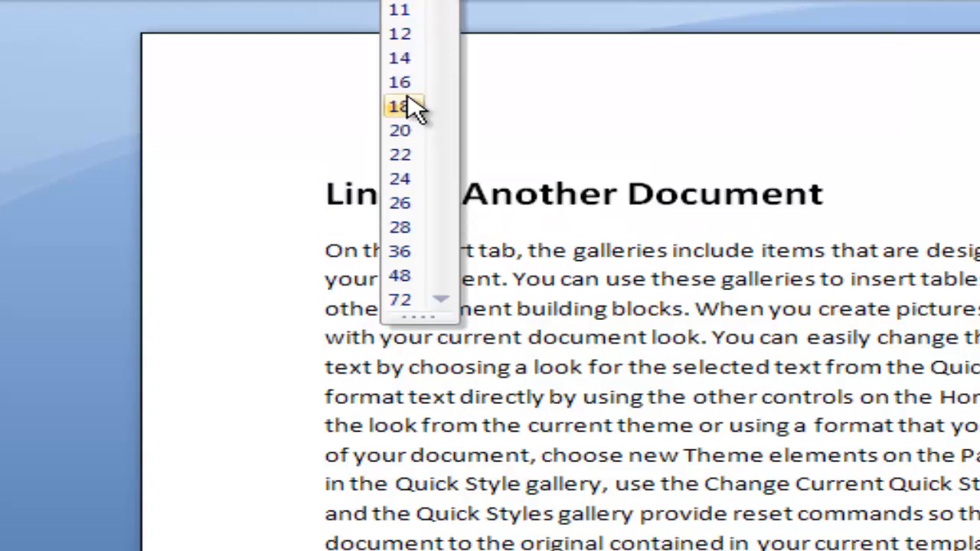
click(406, 98)
click(977, 211)
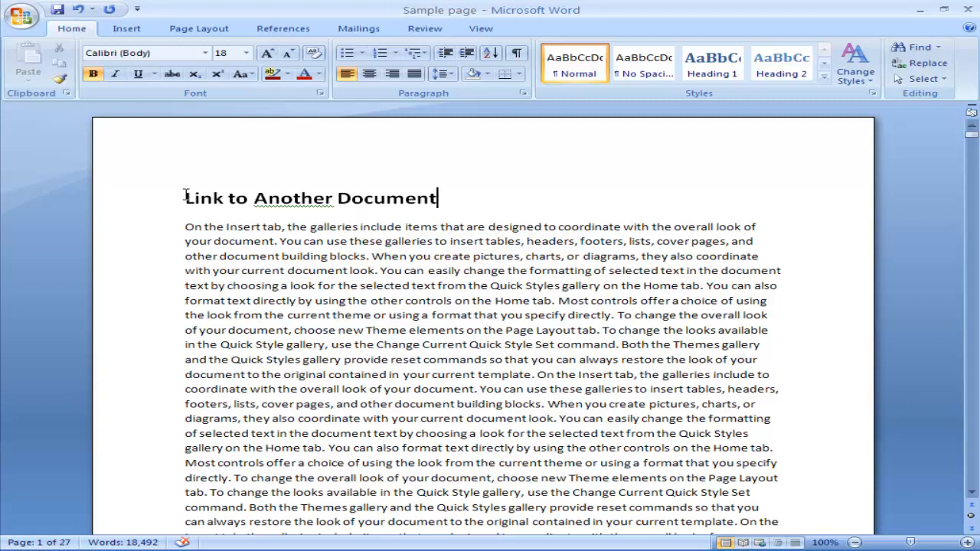
Hyperlink the "Link to Another Document" heading to the existing Desktop file "aLL THE GLITTERS ARE NOT GOLD.docx".
drag(231, 197, 506, 197)
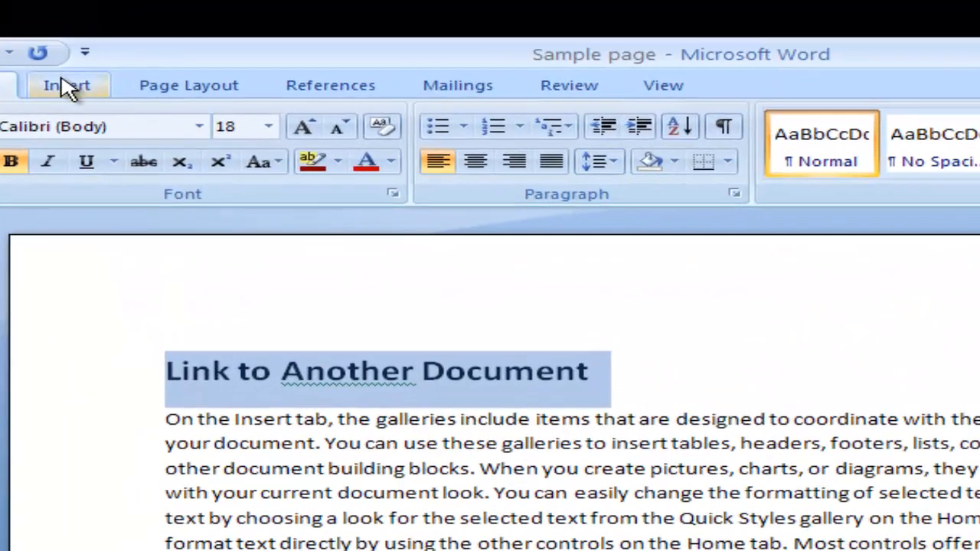
click(126, 28)
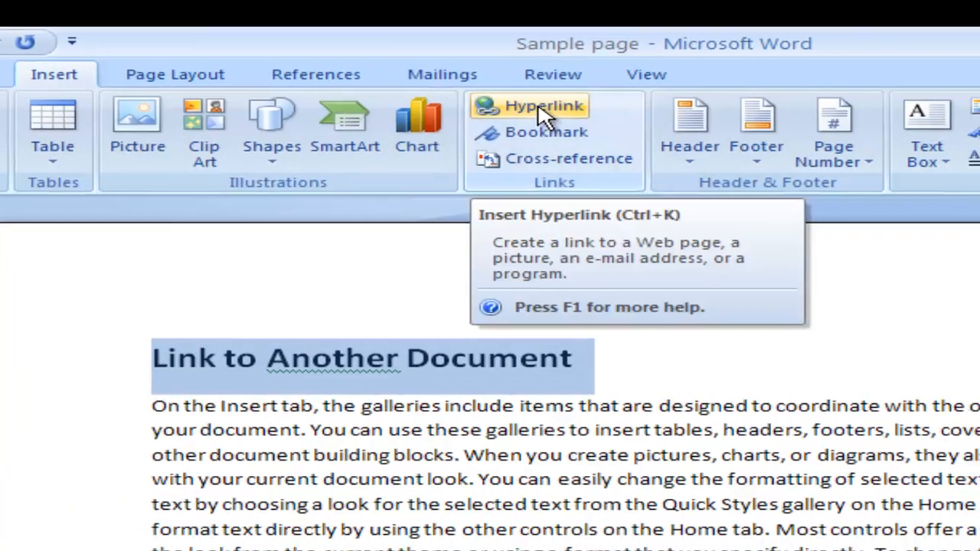
click(563, 121)
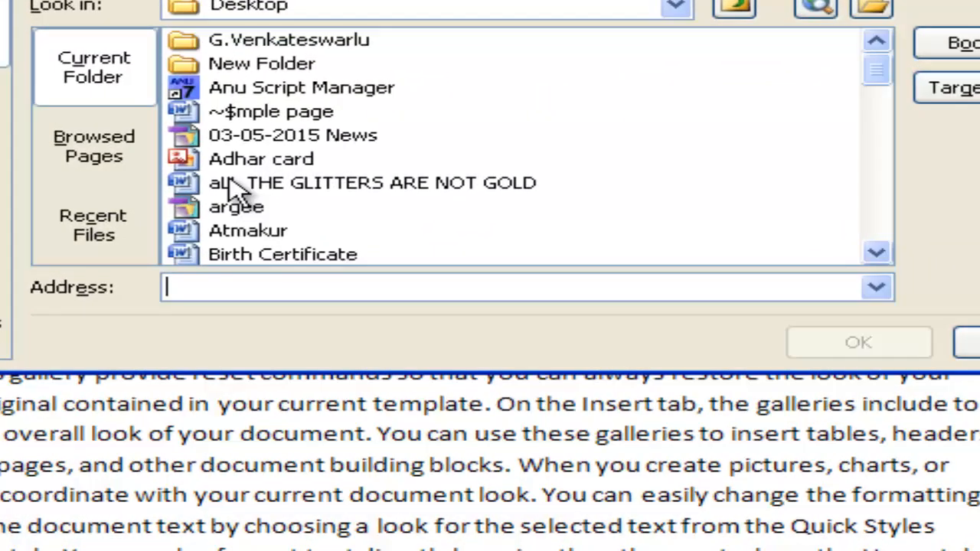
click(301, 286)
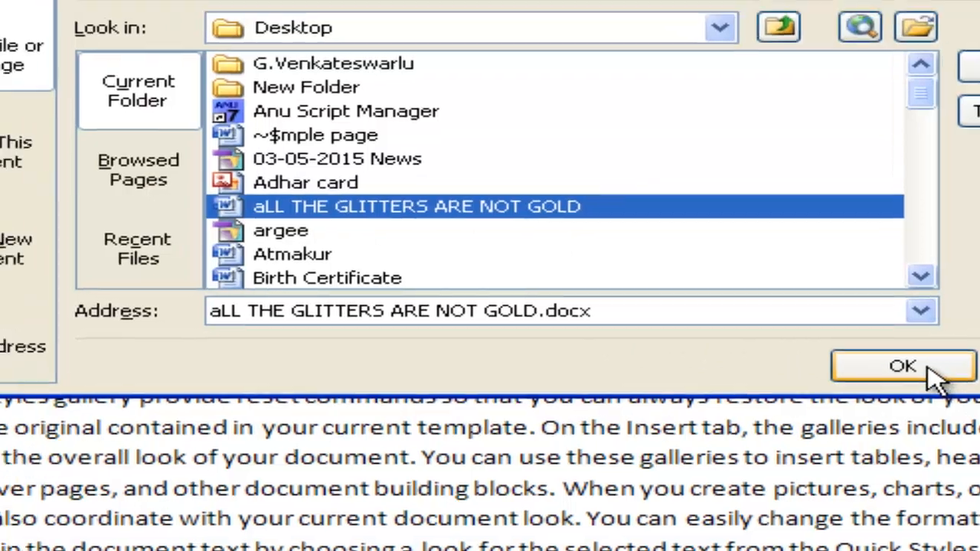
click(889, 354)
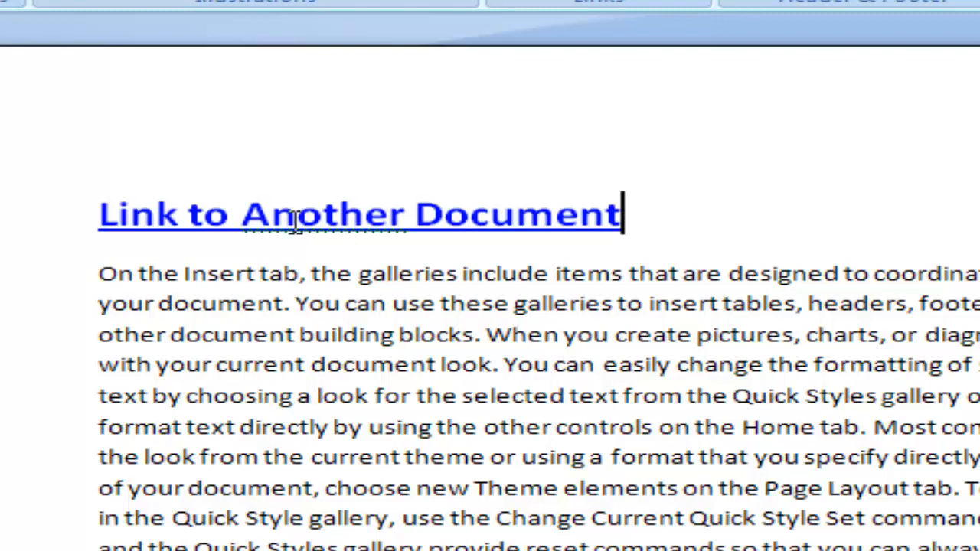
Follow the "Link to Another Document" hyperlink to open its target document.
mouse_move(299, 218)
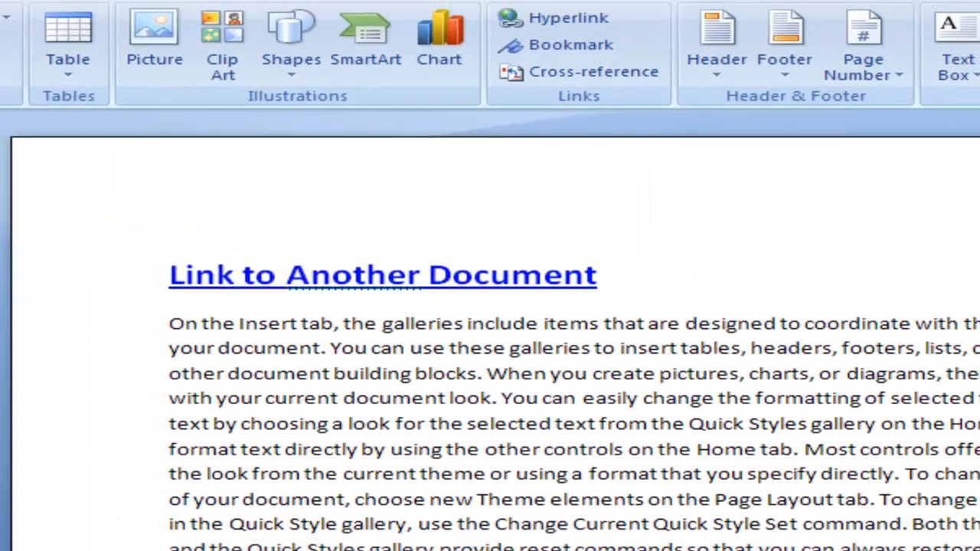
mouse_move(556, 294)
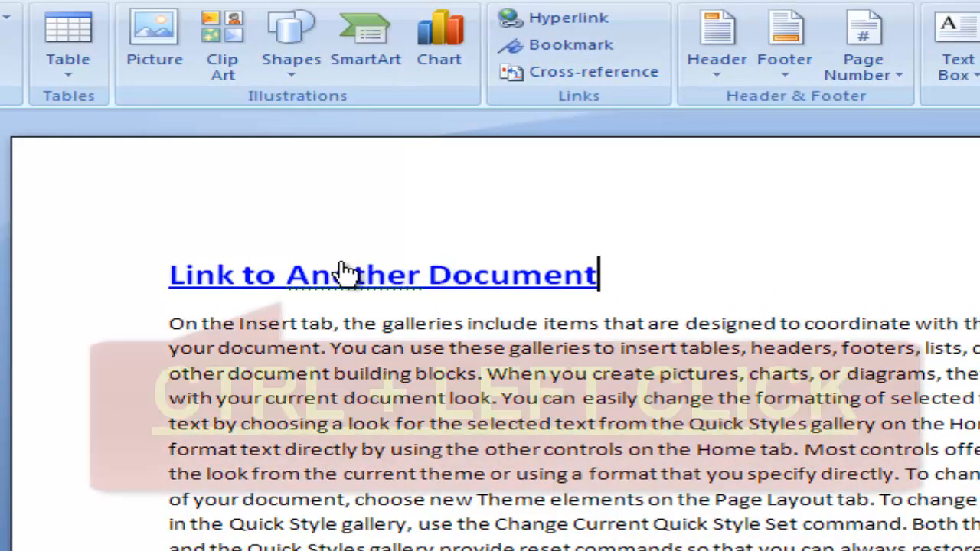
mouse_move(333, 273)
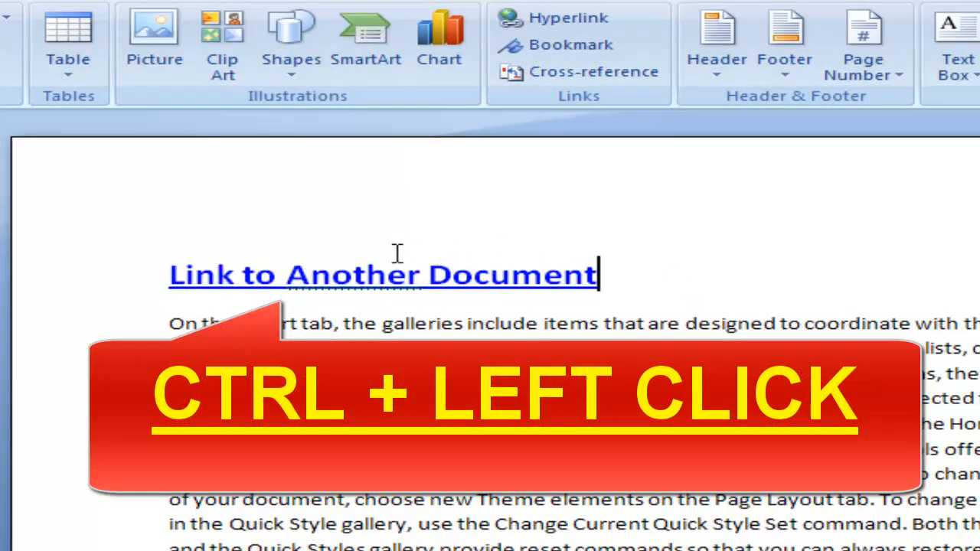
mouse_move(371, 261)
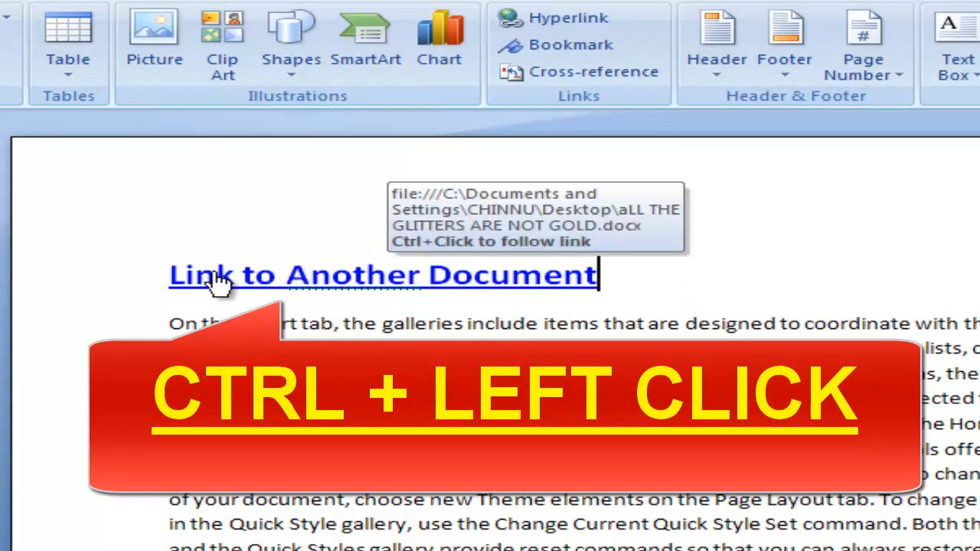
ctrl+click(411, 275)
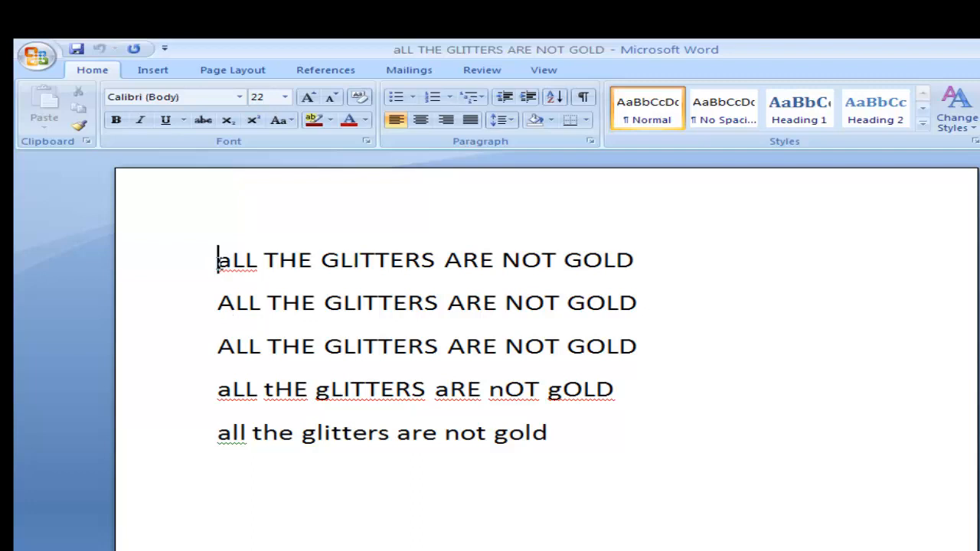
drag(217, 261, 647, 270)
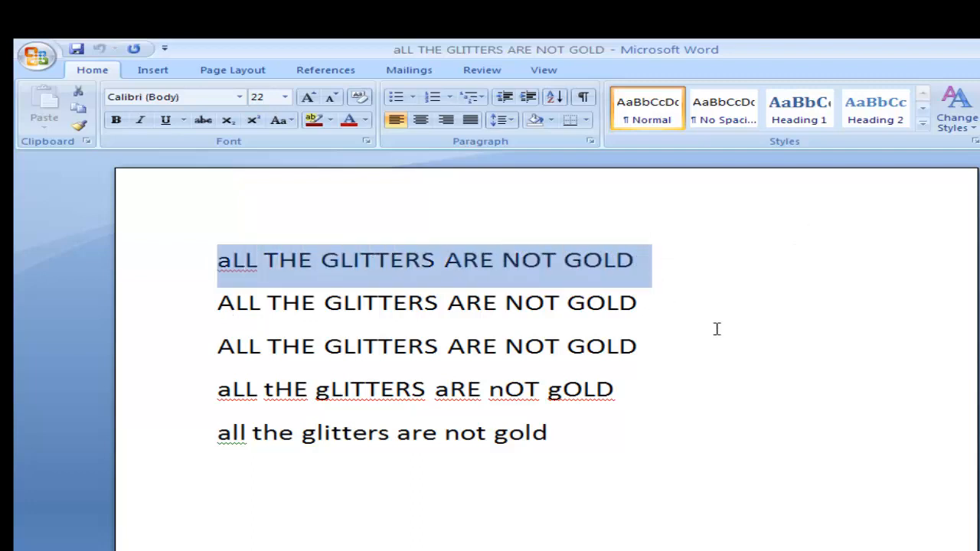
click(705, 315)
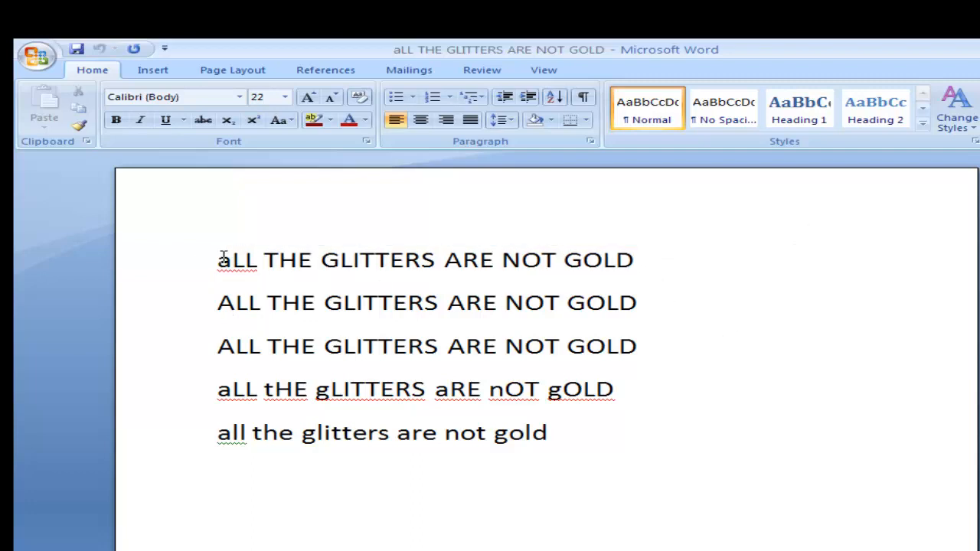
Add a new line reading "Link for Previous Document" above the first line of the opened document.
click(222, 259)
key(Return)
text(Link)
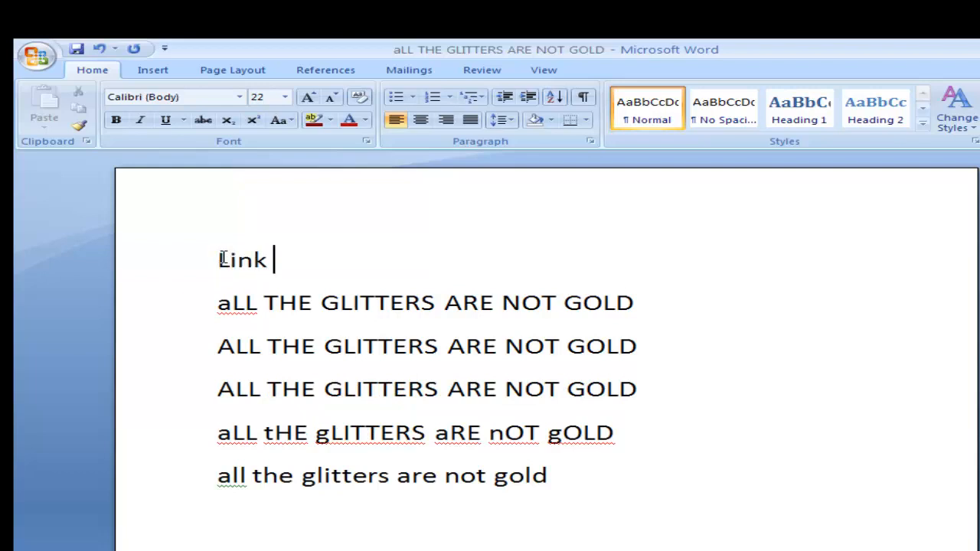
text( for Previou)
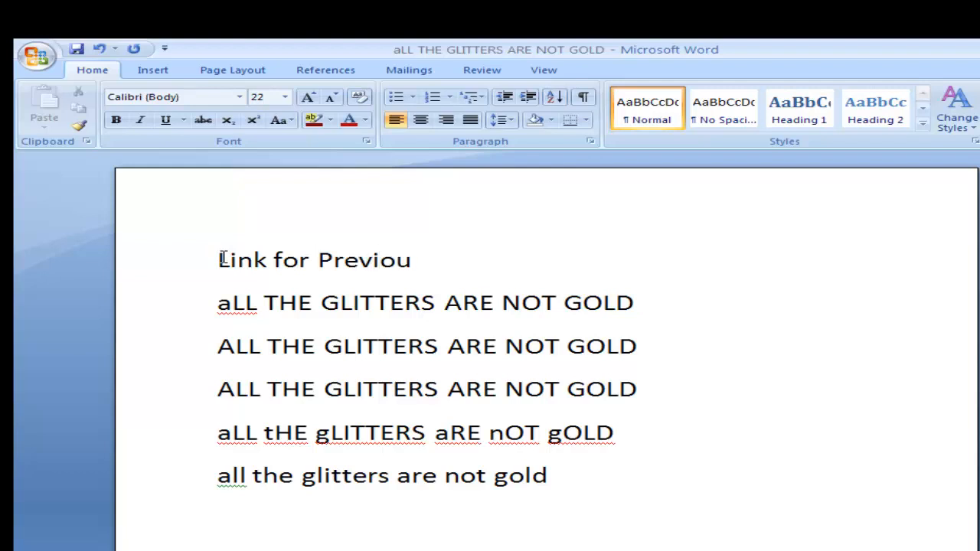
text(s Document)
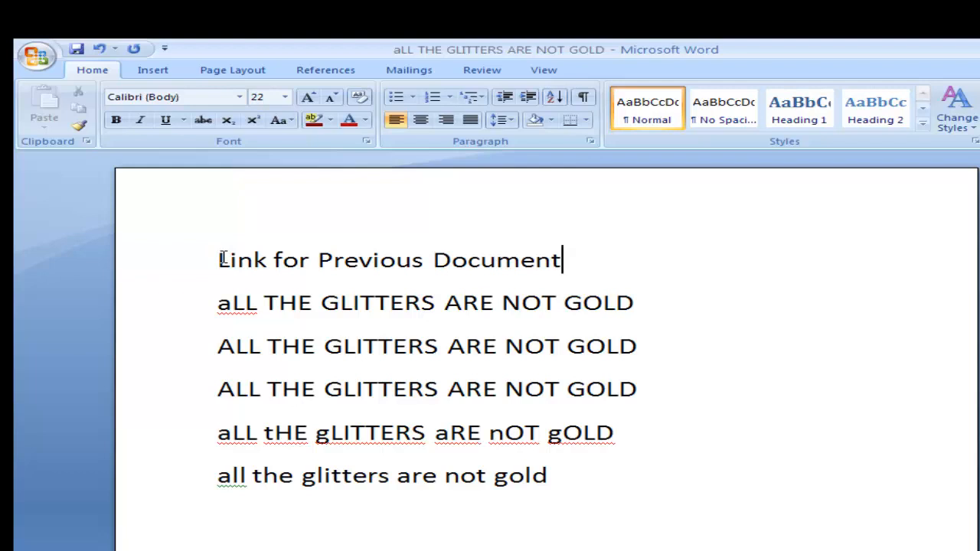
Make the "Link for Previous Document" line bold.
key(shift+Left)
key(shift+Left)
key(shift+Left)
key(shift+Left)
key(shift+Left)
key(shift+Left)
key(shift+Left)
key(shift+Left)
key(shift+Left)
key(shift+Left)
key(shift+Left)
key(shift+Left)
key(shift+Left)
key(shift+Left)
key(shift+Left)
key(shift+Left)
key(shift+Left)
key(shift+Left)
key(shift+Left)
key(shift+Left)
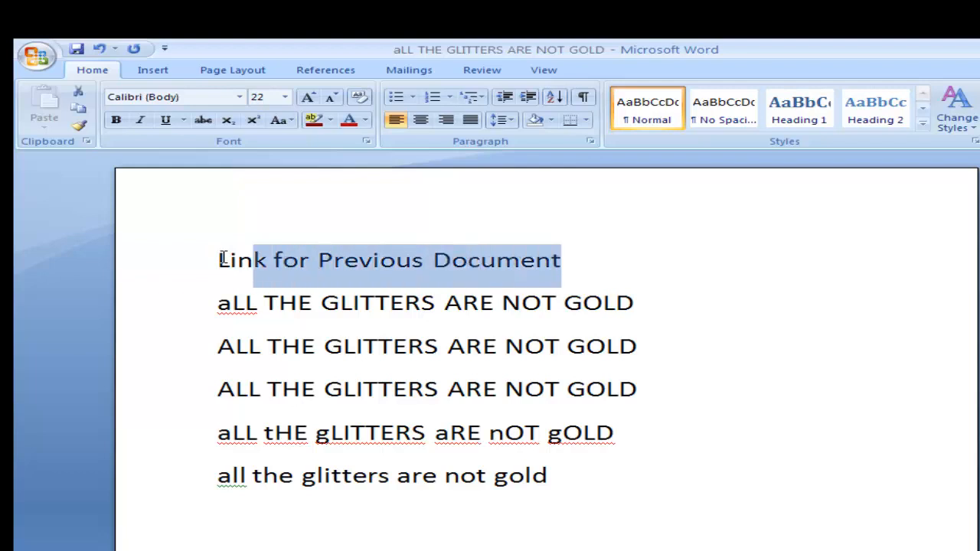
key(shift+Left)
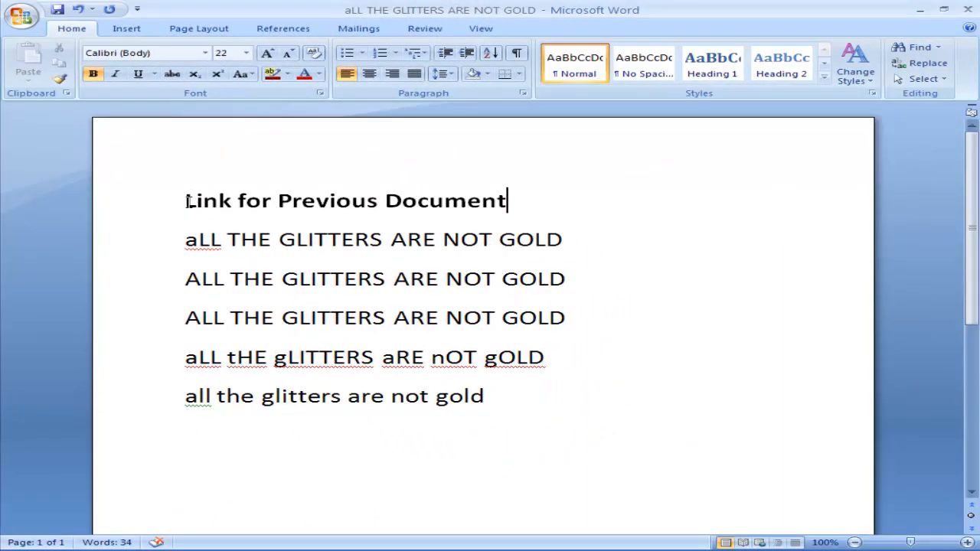
Hyperlink the "Link for Previous Document" line to the existing Desktop file "Sample page.docx".
drag(186, 200, 505, 203)
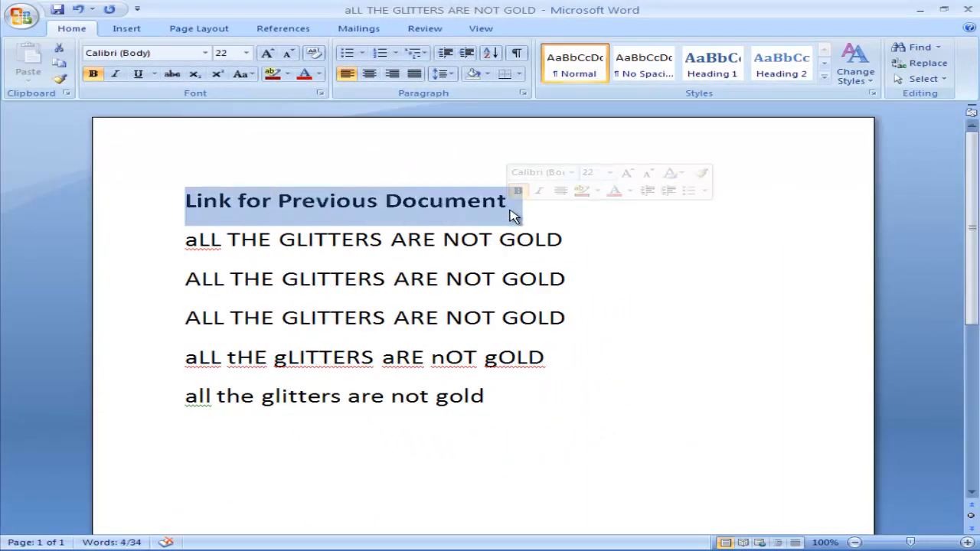
click(127, 28)
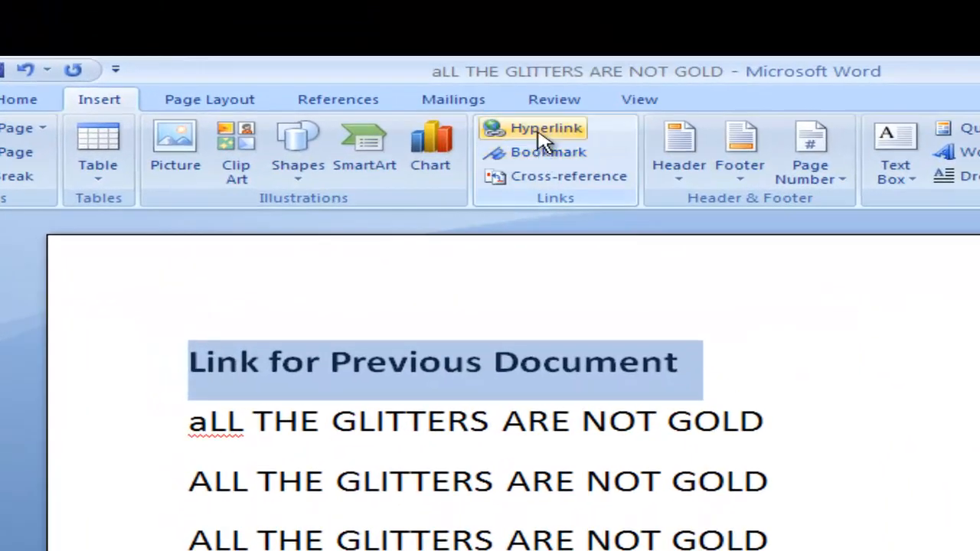
click(534, 123)
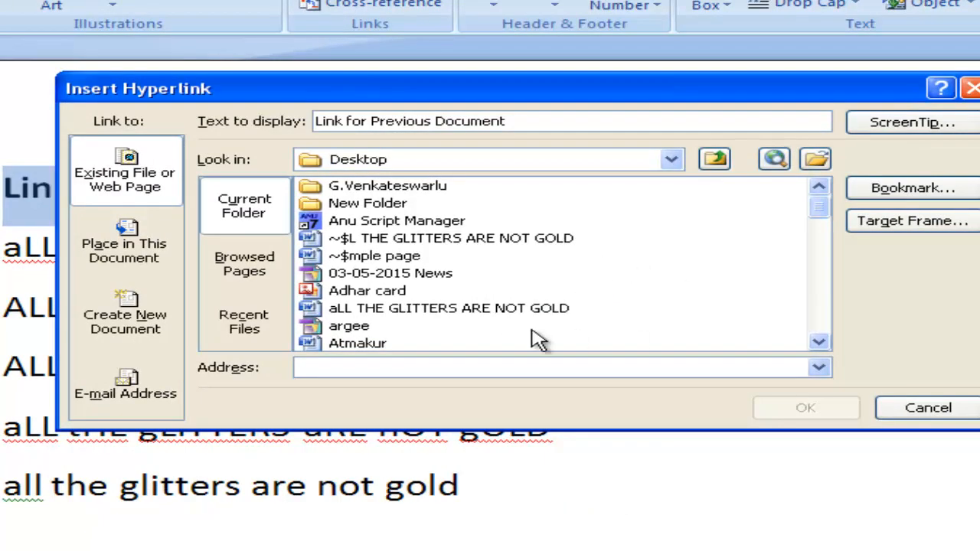
click(385, 311)
click(367, 345)
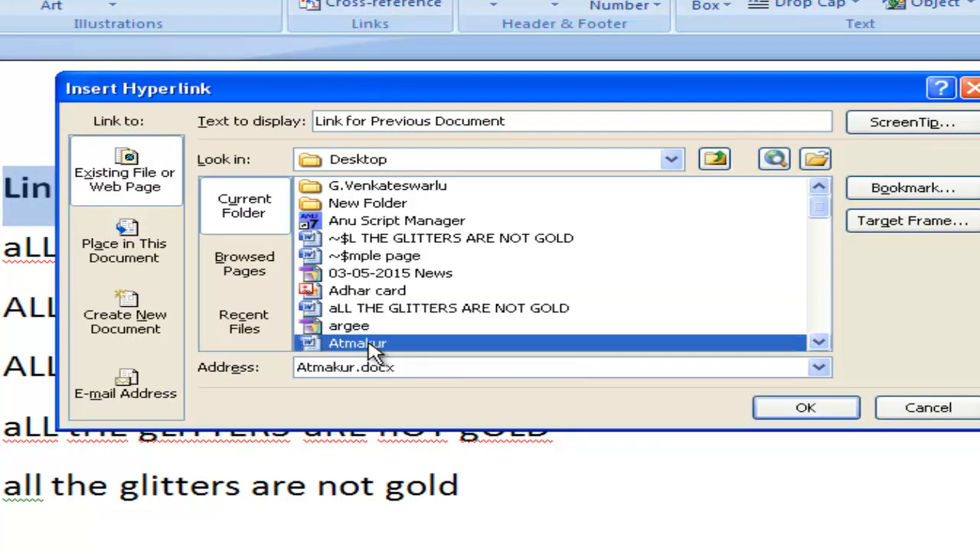
key(s)
key(Down)
key(Down)
key(Down)
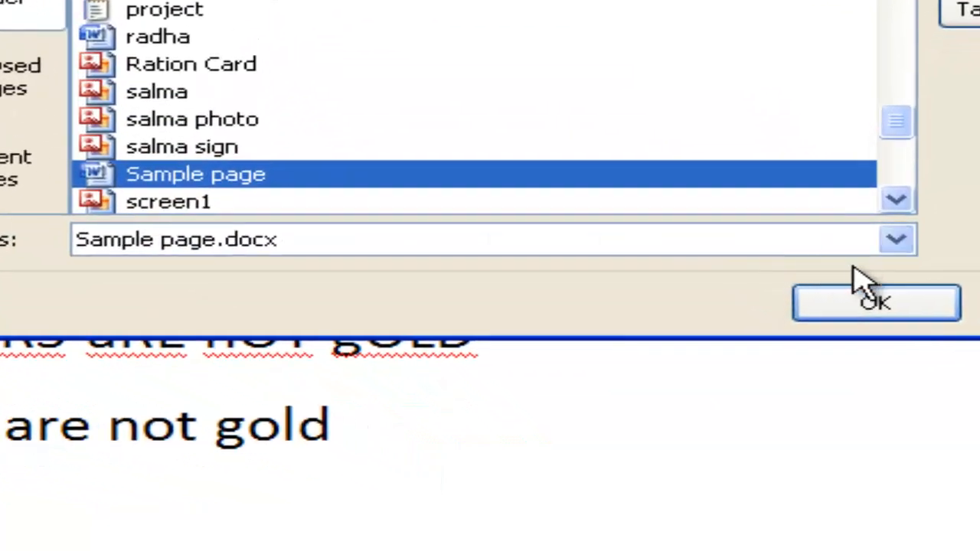
click(806, 407)
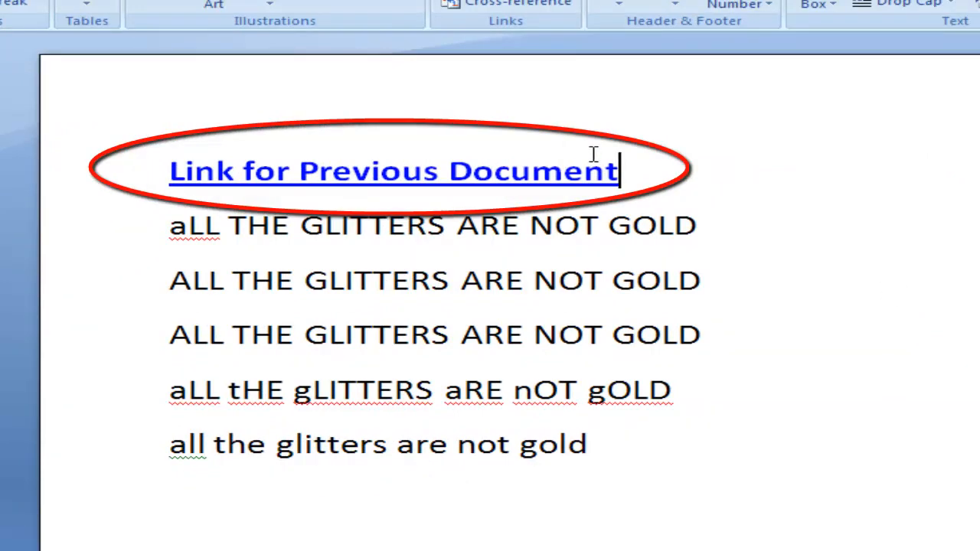
Follow the "Link for Previous Document" and "Link to Another Document" hyperlinks back and forth, ending in the "aLL THE GLITTERS ARE NOT GOLD" document.
mouse_move(339, 193)
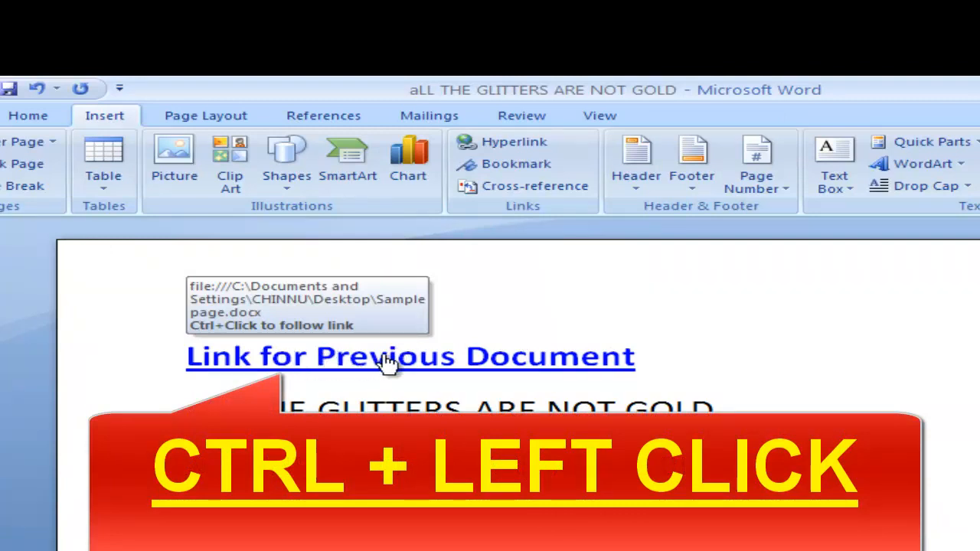
ctrl+click(446, 362)
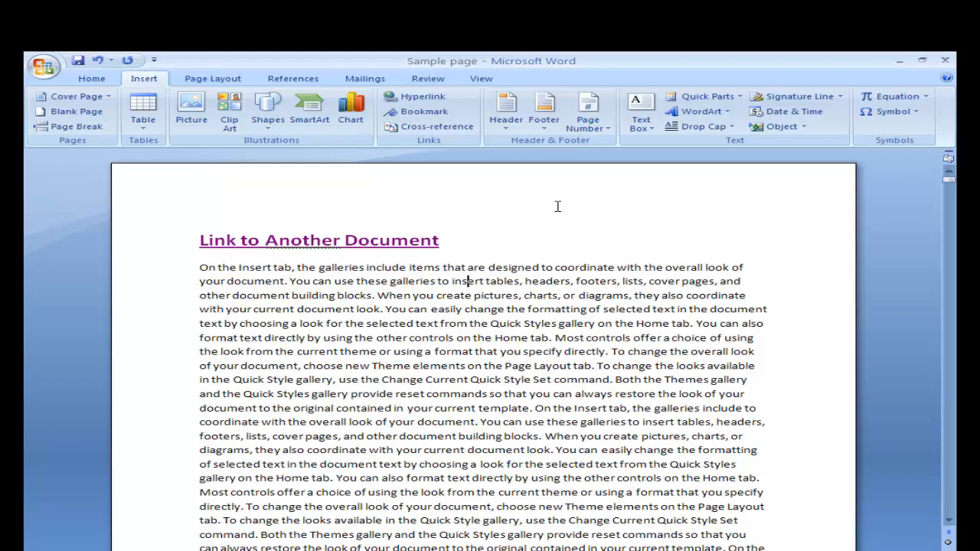
click(342, 241)
ctrl+click(344, 242)
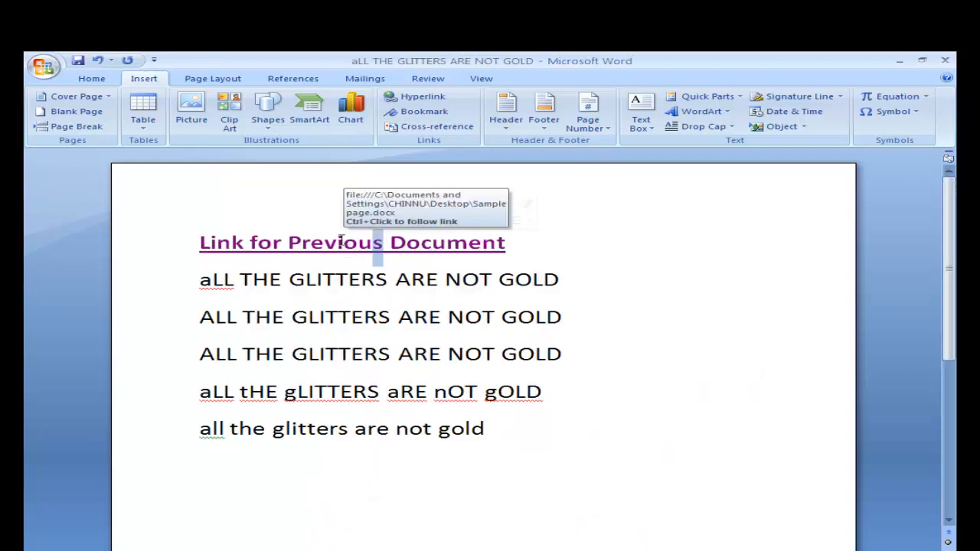
ctrl+click(296, 244)
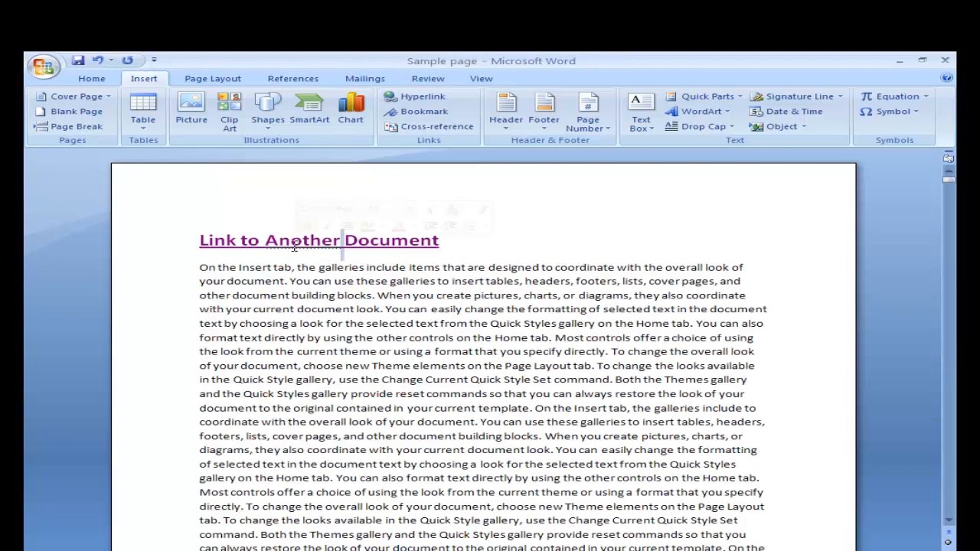
ctrl+click(295, 242)
ctrl+click(372, 245)
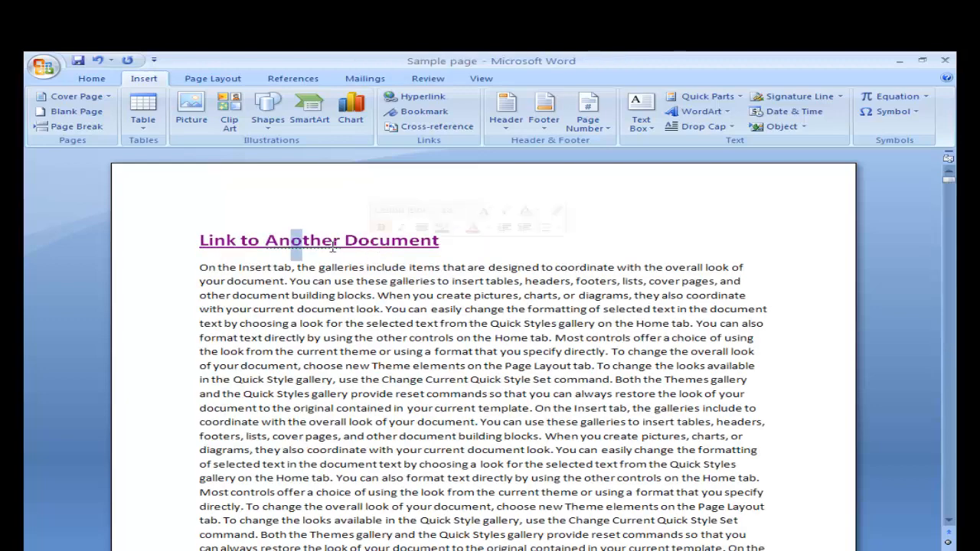
ctrl+click(260, 244)
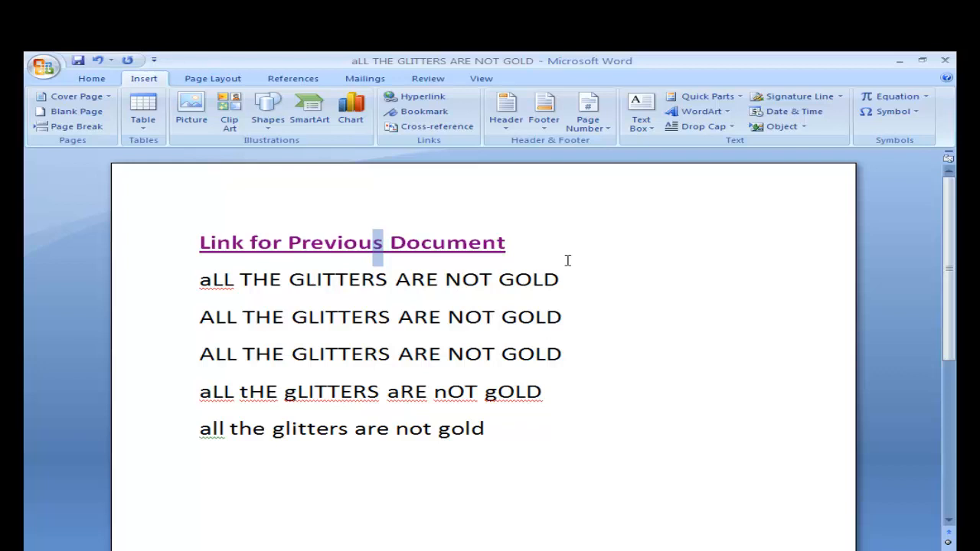
Remove the hyperlink from the "Link for Previous Document" line.
click(661, 422)
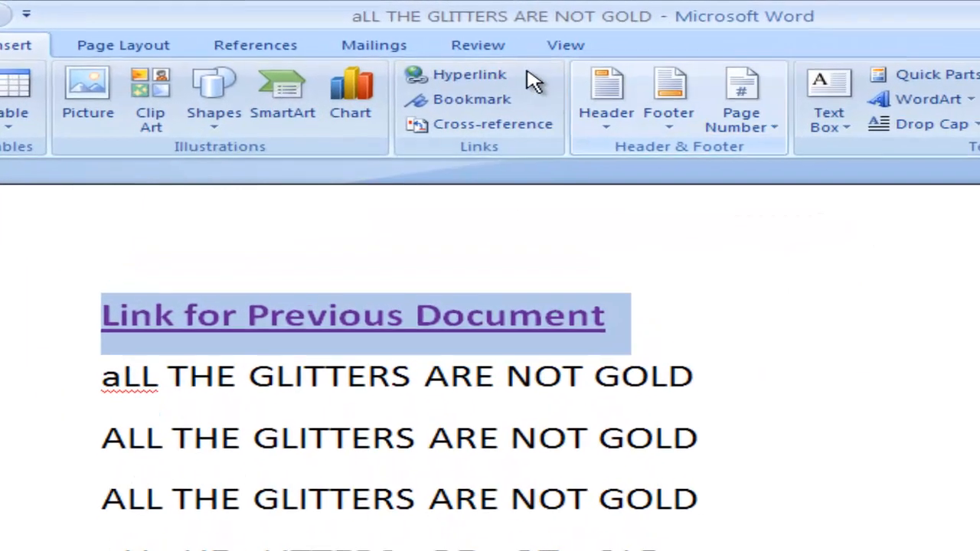
click(494, 77)
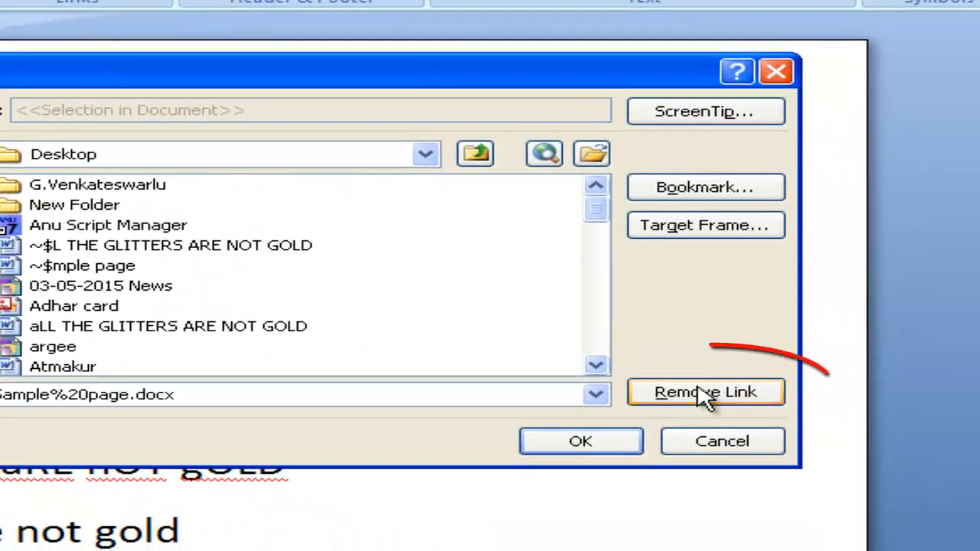
click(702, 399)
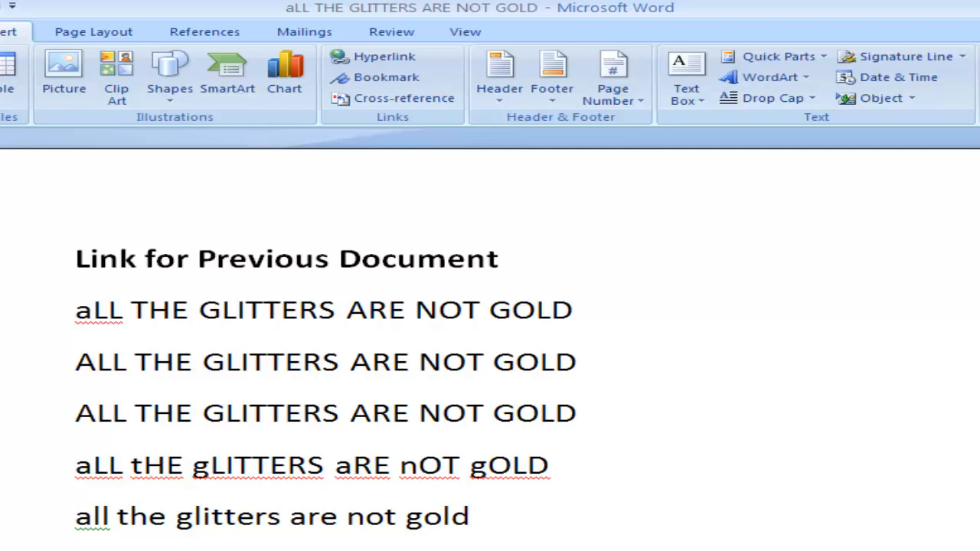
On page 11 of the Sample page document, hyperlink "On the Insert tab, the galleries include" to Top of the Document and follow the link.
key(alt+Tab)
click(426, 385)
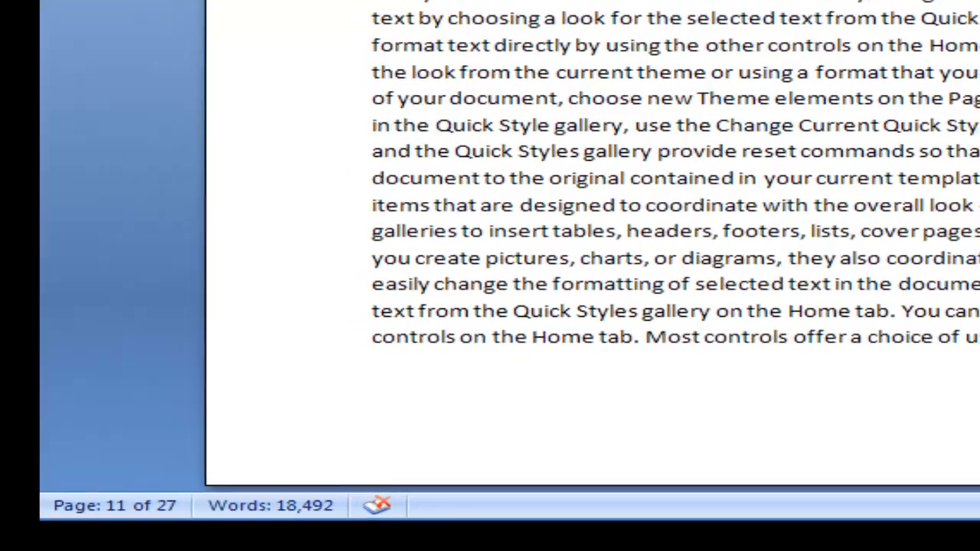
drag(225, 199, 977, 225)
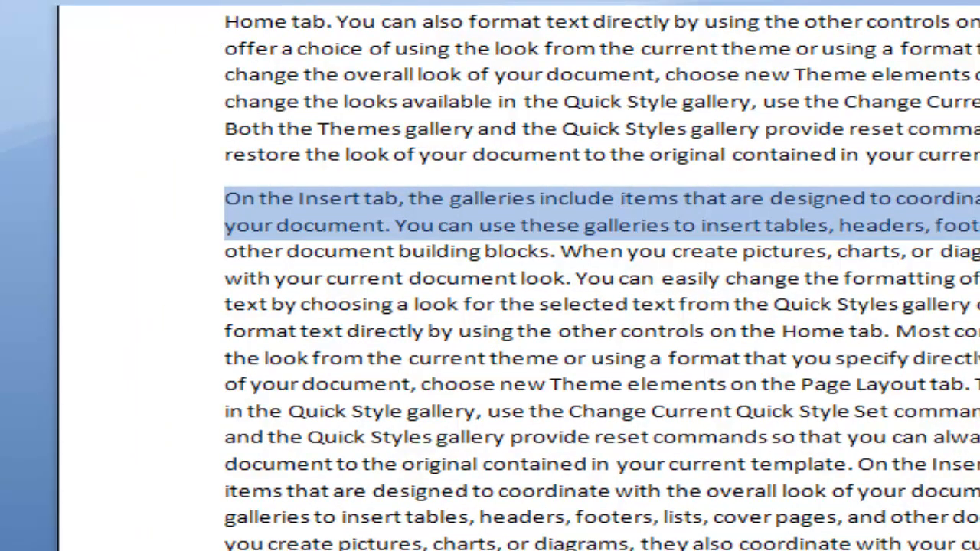
click(921, 326)
drag(226, 197, 619, 200)
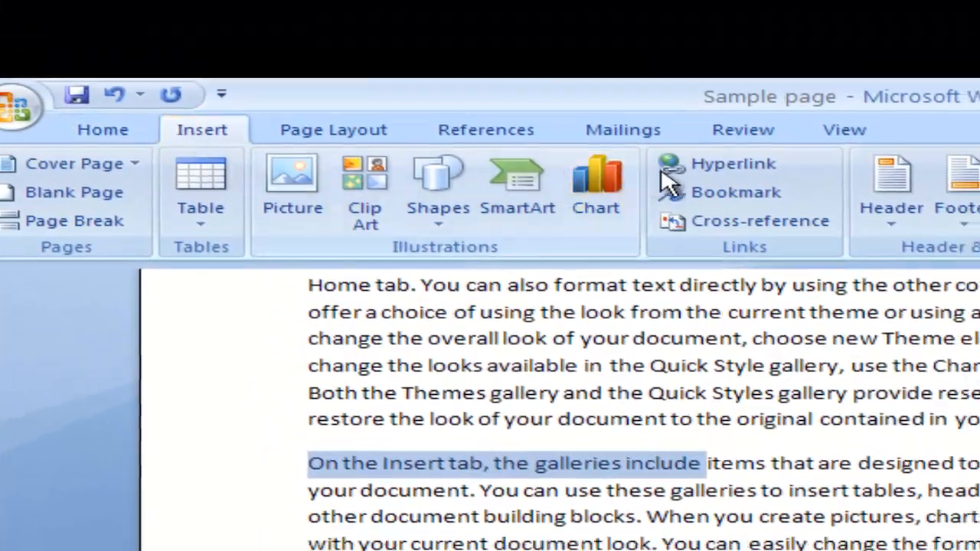
click(662, 166)
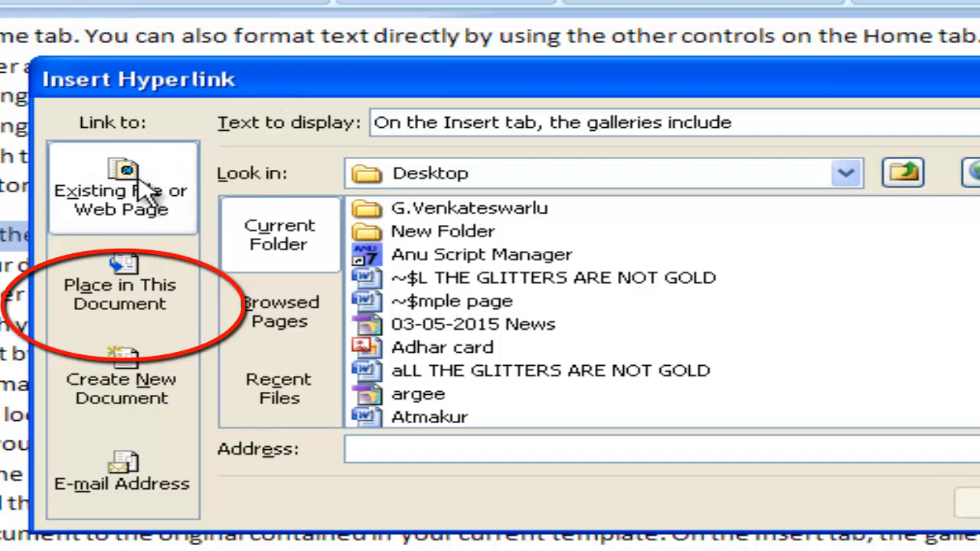
click(141, 289)
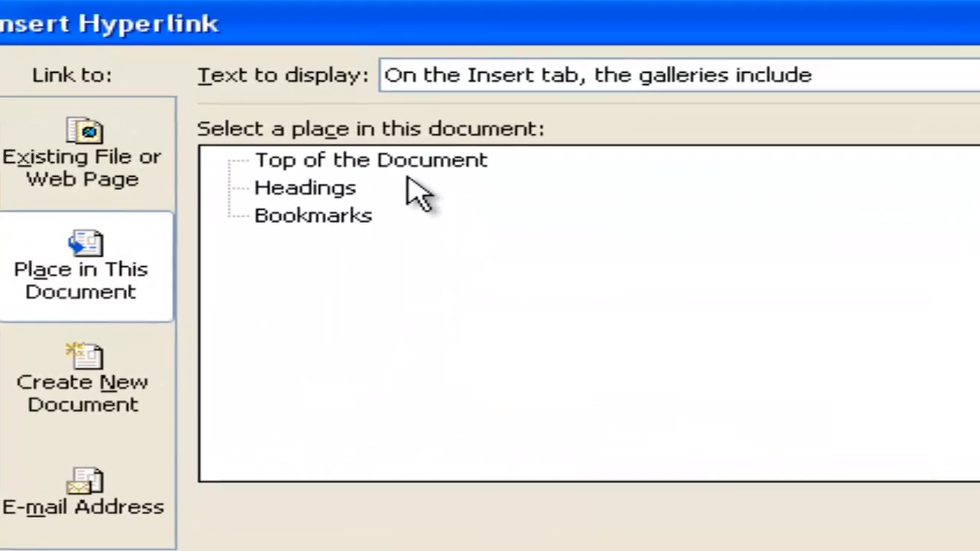
click(402, 183)
click(333, 174)
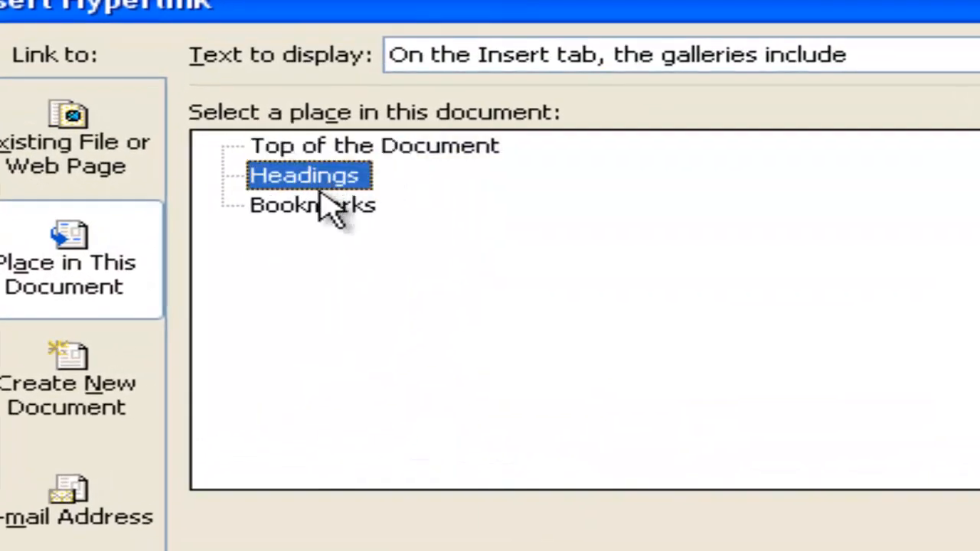
click(316, 207)
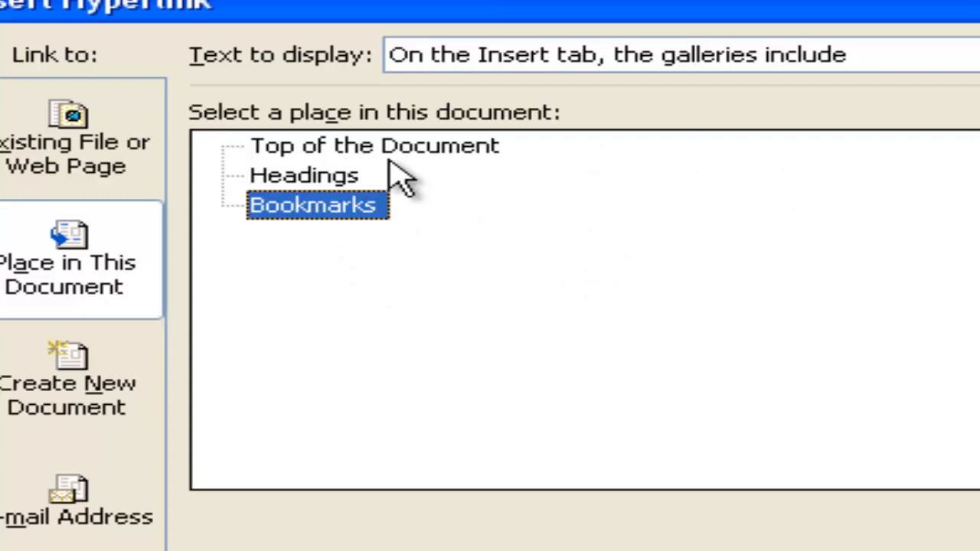
click(354, 184)
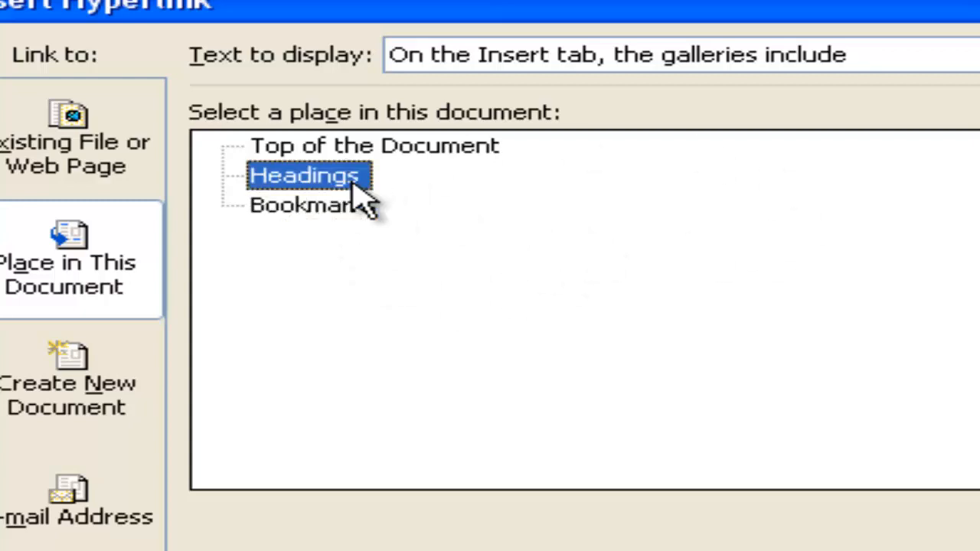
click(400, 141)
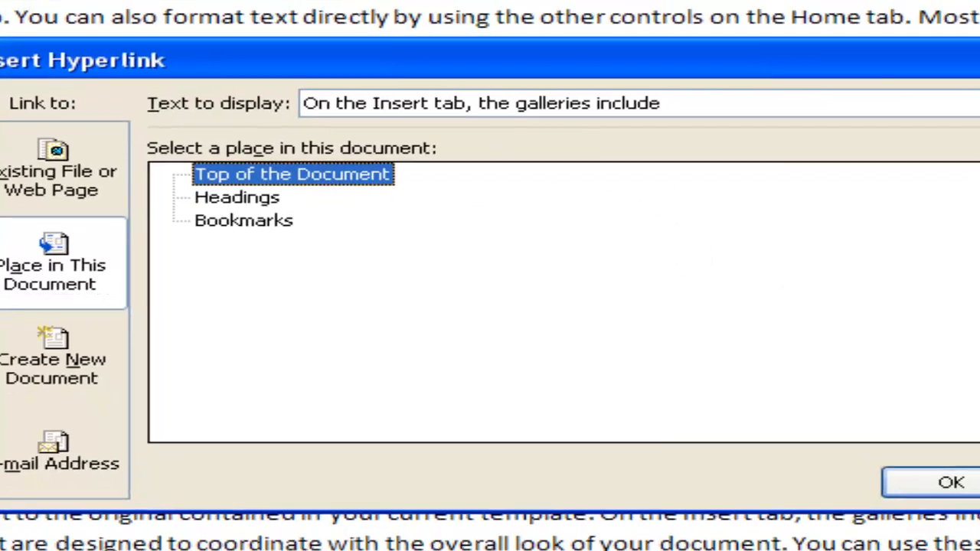
click(757, 437)
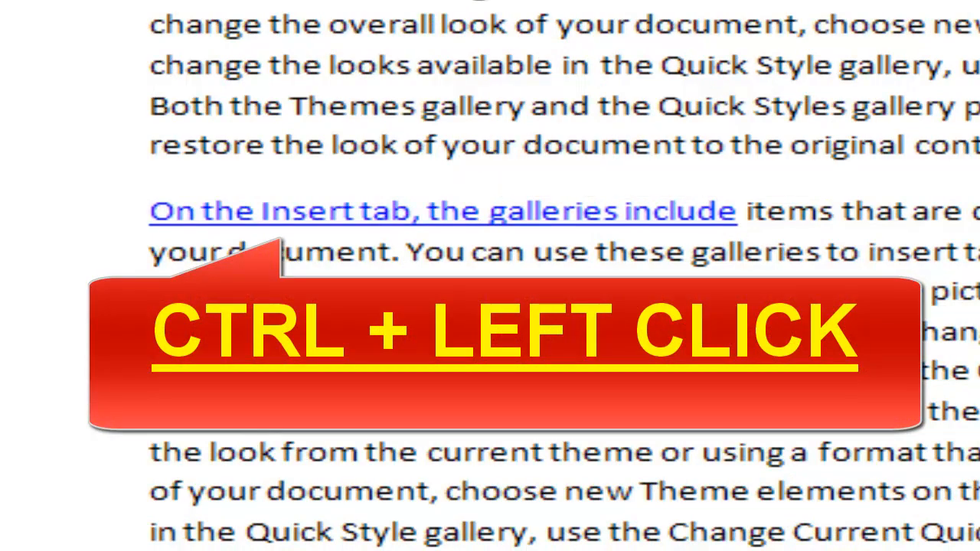
ctrl+click(310, 226)
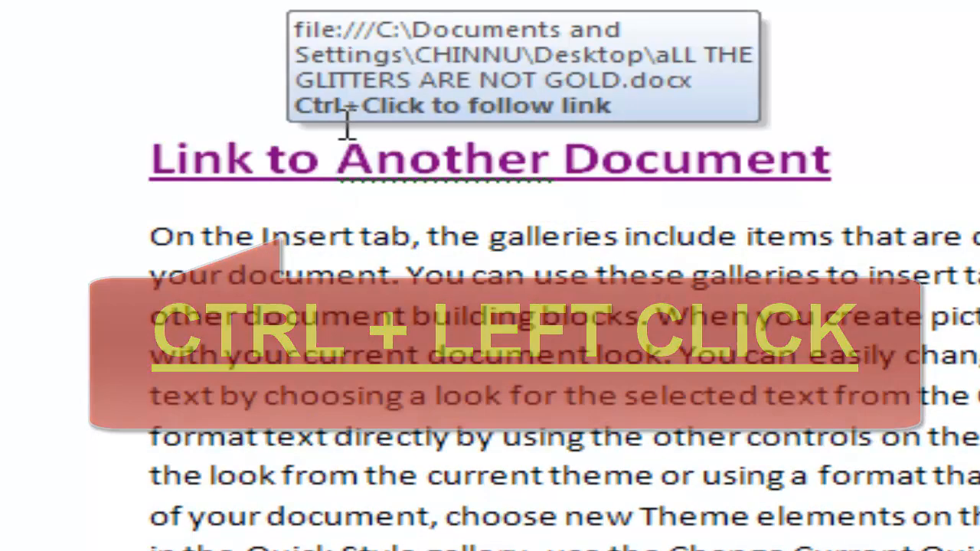